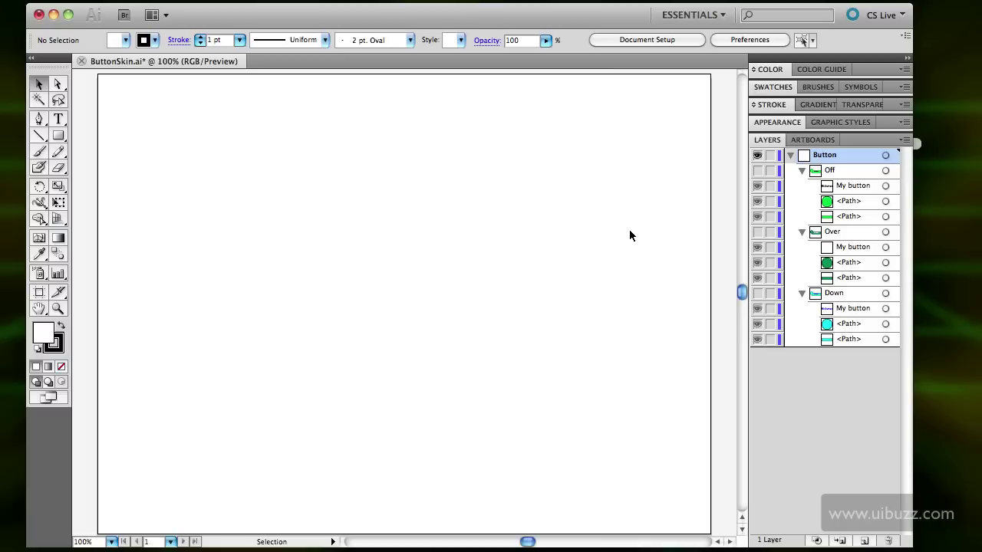
- Turn on visibility for the Down, Over and Off layers so the bright green Off button shows
click(791, 157)
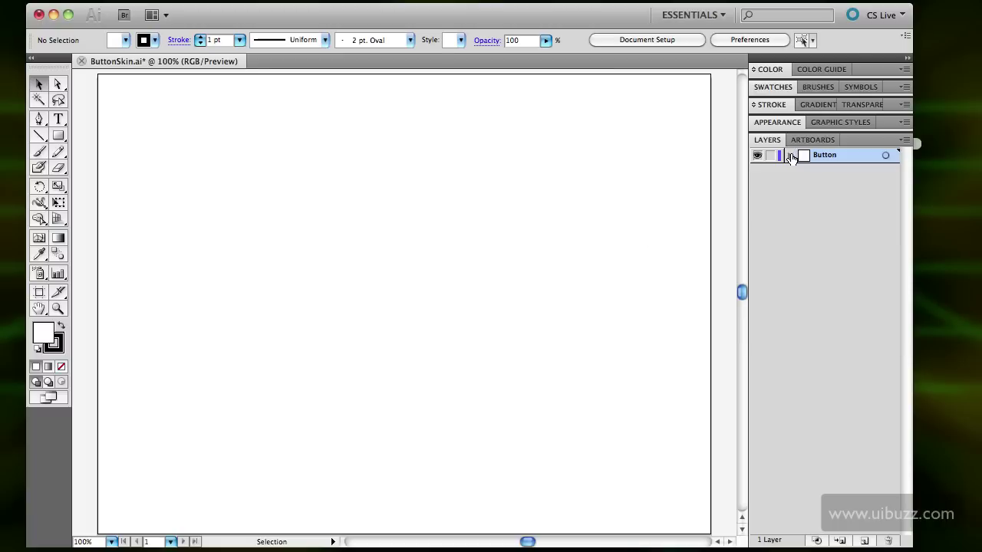
click(792, 156)
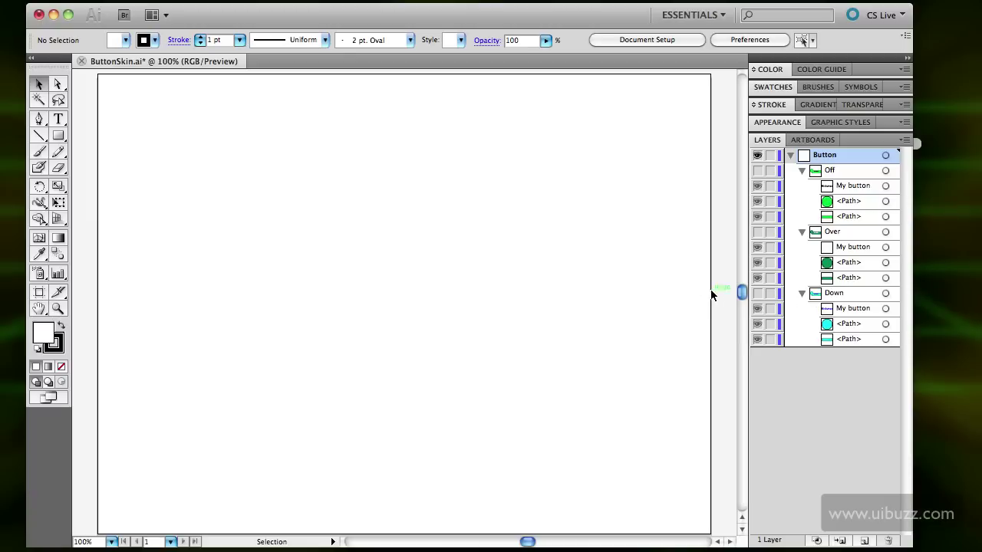
click(757, 294)
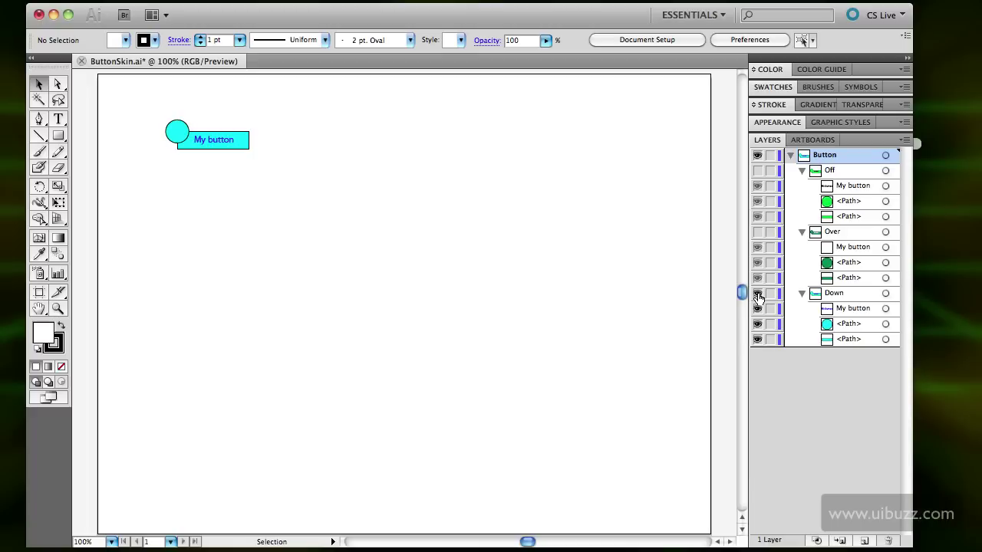
click(757, 233)
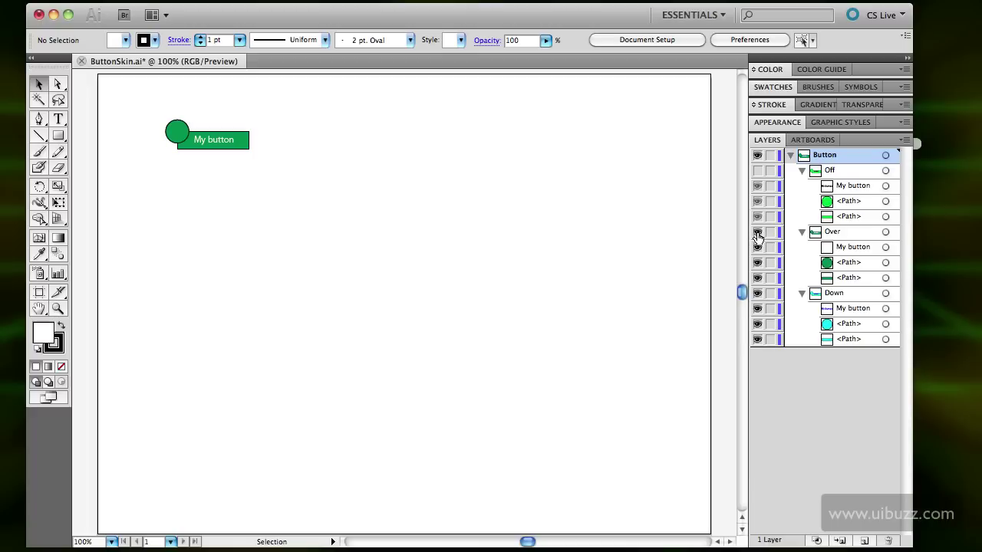
click(757, 171)
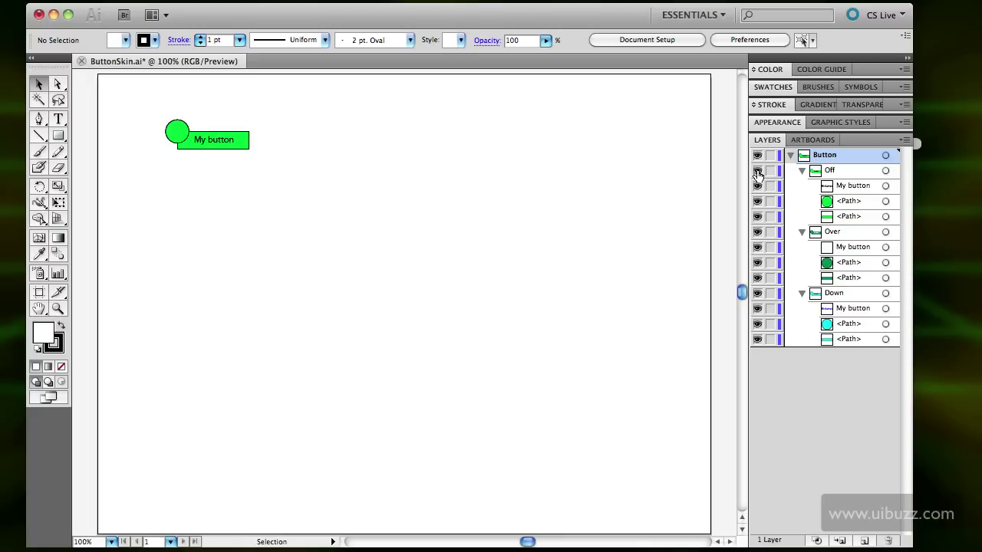
- Collapse the contents of the Off, Over and Down sublayers
click(802, 171)
click(802, 187)
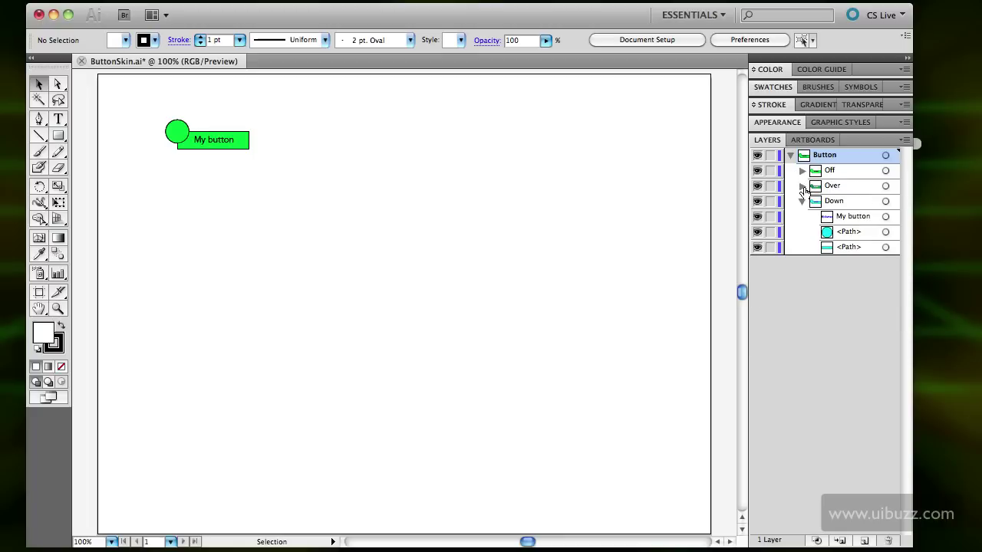
click(801, 201)
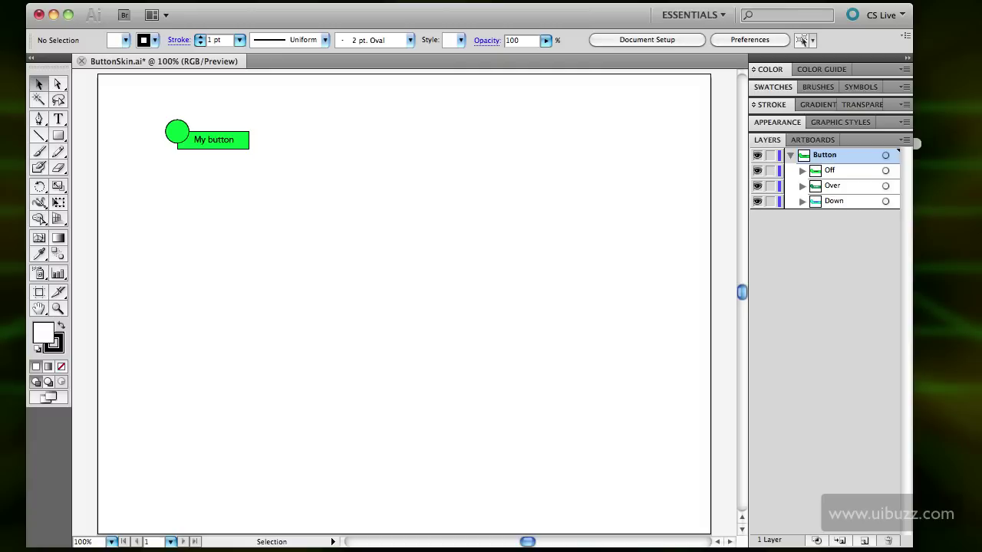
- Save the artwork to the Desktop as ButtonSkin.fxg in Adobe FXG format, keeping FXG 2.0 options
key(super+shift+s)
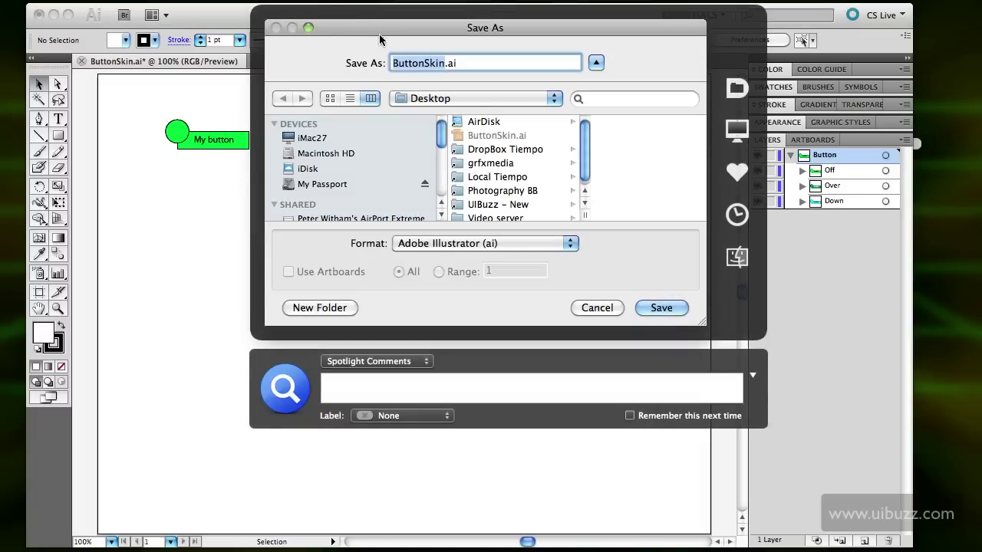
click(451, 245)
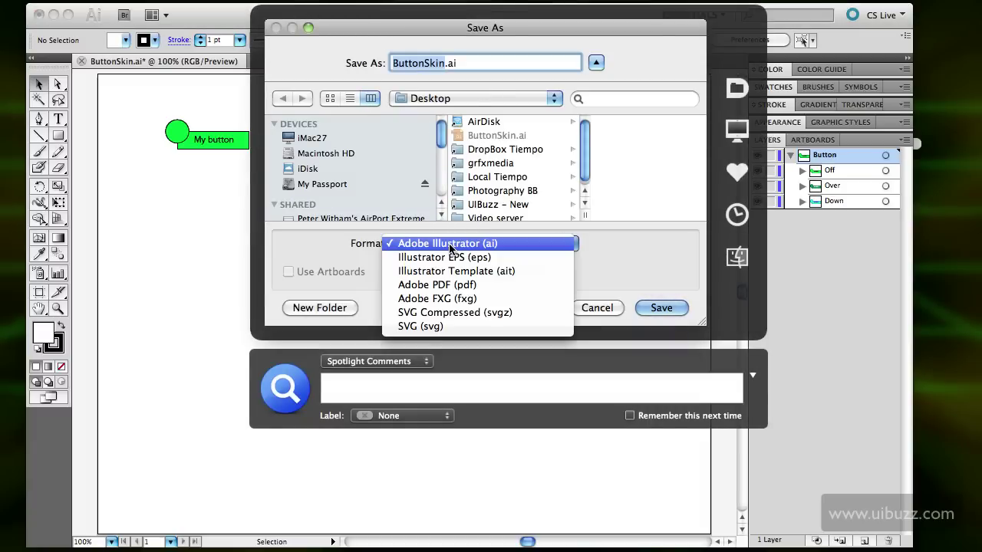
click(474, 300)
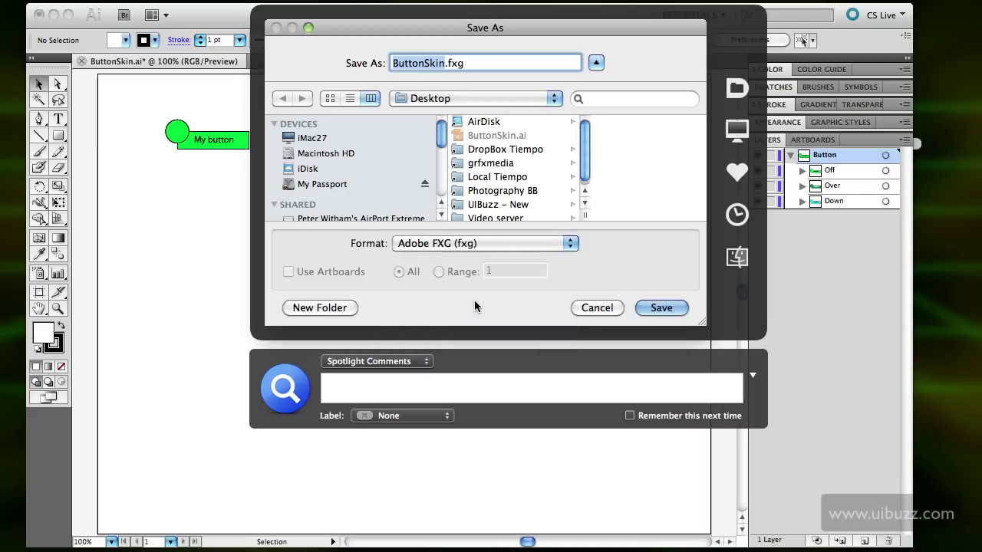
click(653, 307)
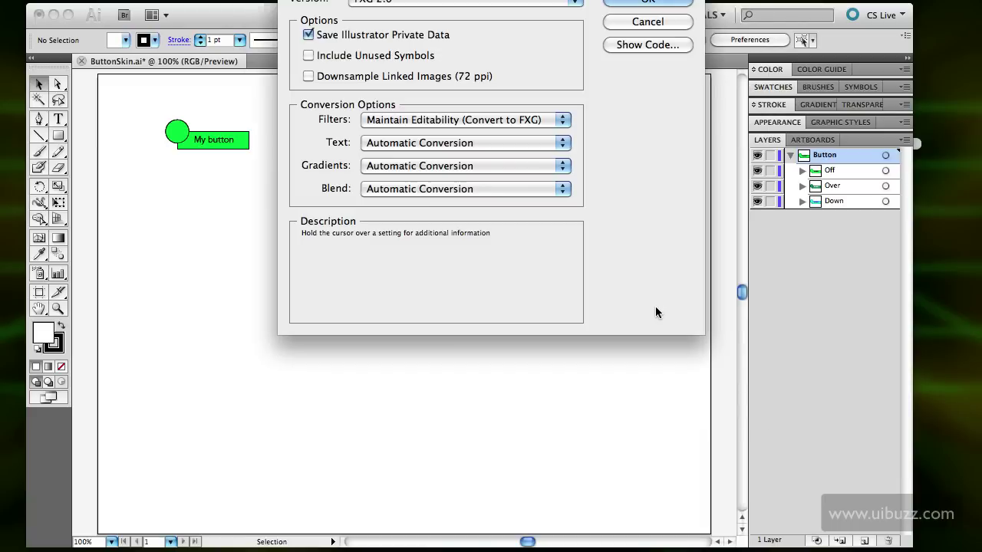
drag(586, 0, 586, 15)
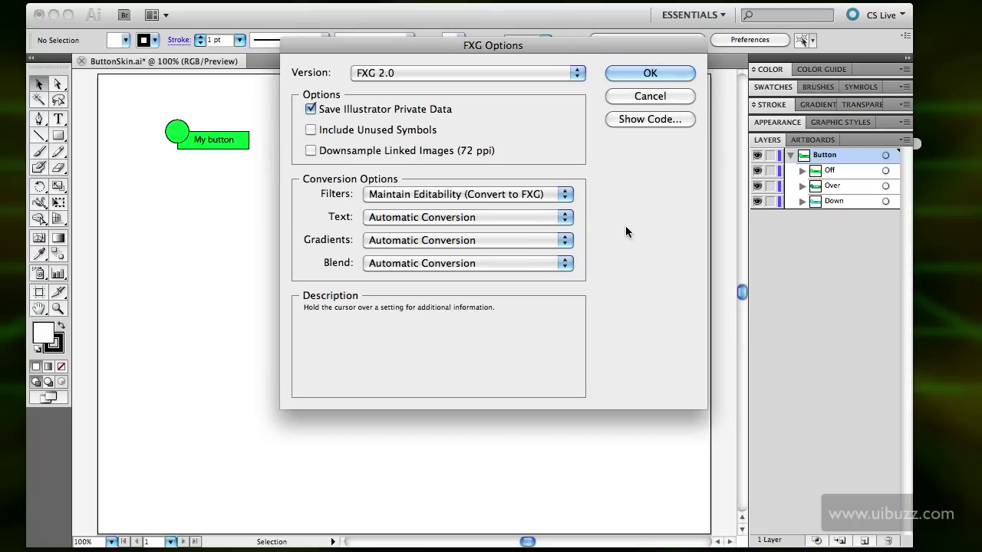
click(633, 77)
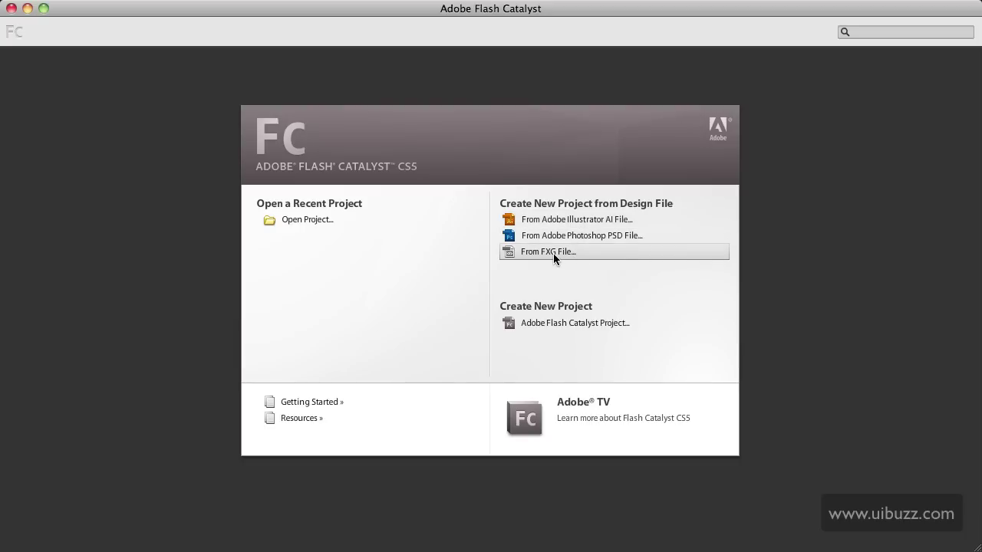
- Create a new Flash Catalyst project from the Desktop file ButtonSkin.fxg
click(553, 254)
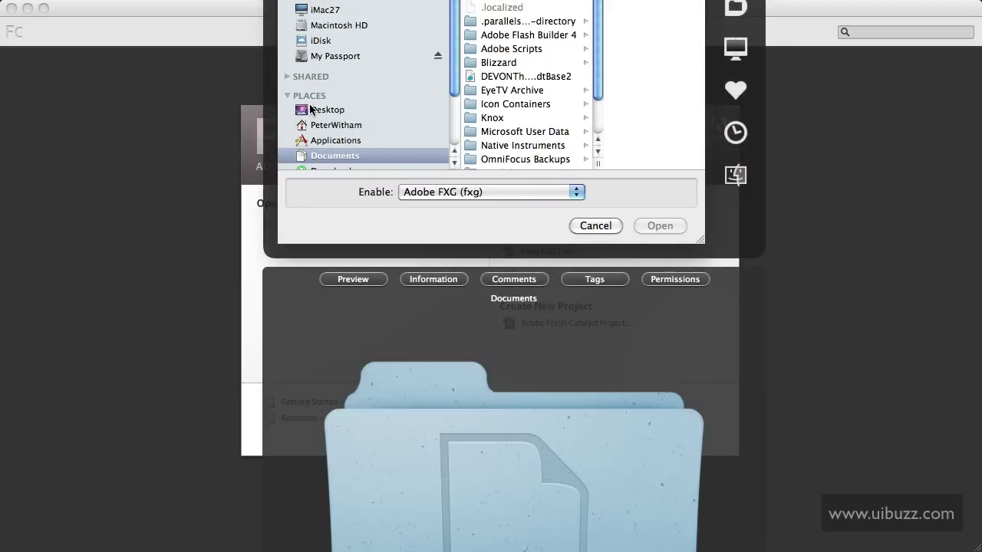
click(313, 111)
click(499, 63)
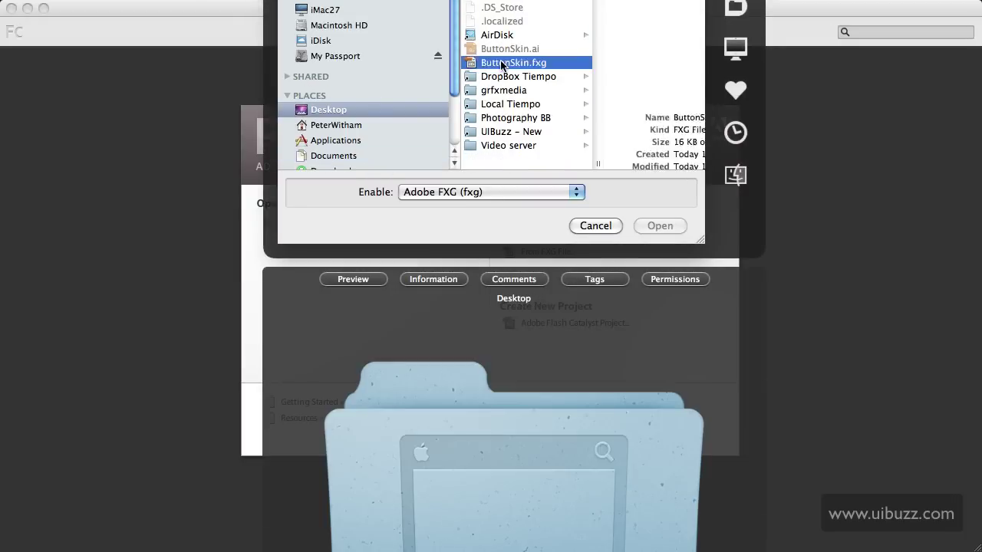
click(657, 225)
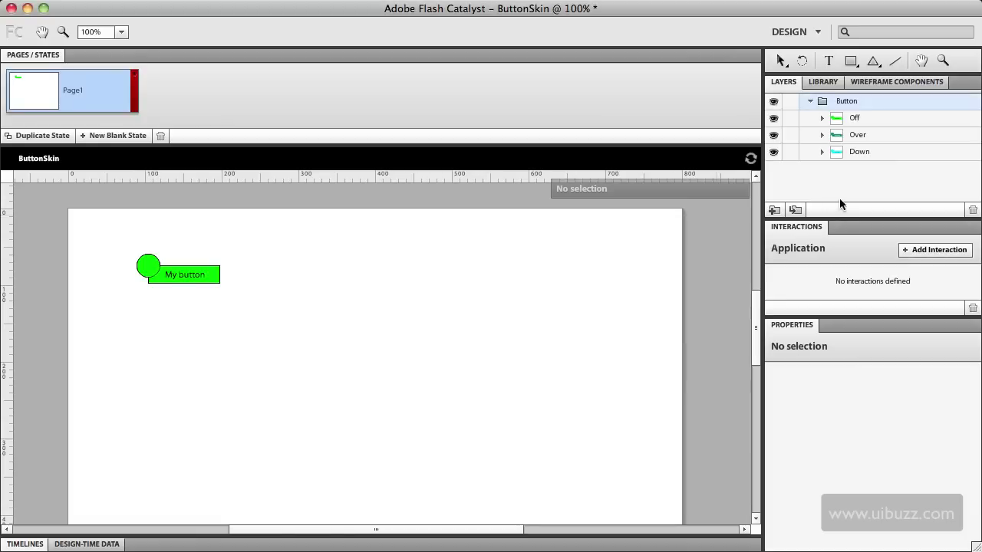
- Preview the Over and Down looks by hiding layers, then restore Off and Over and select all three
click(809, 100)
click(809, 101)
click(773, 118)
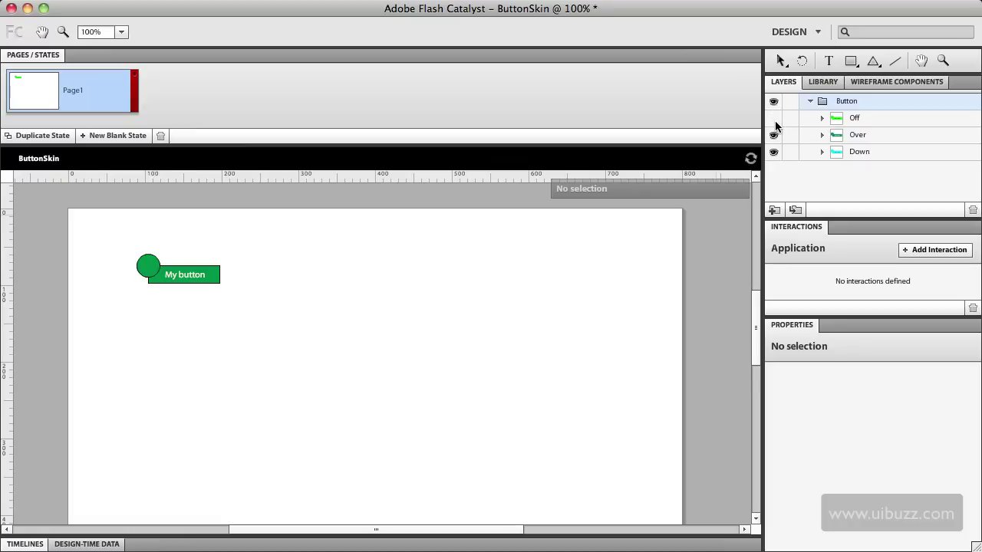
click(773, 135)
click(773, 135)
click(773, 118)
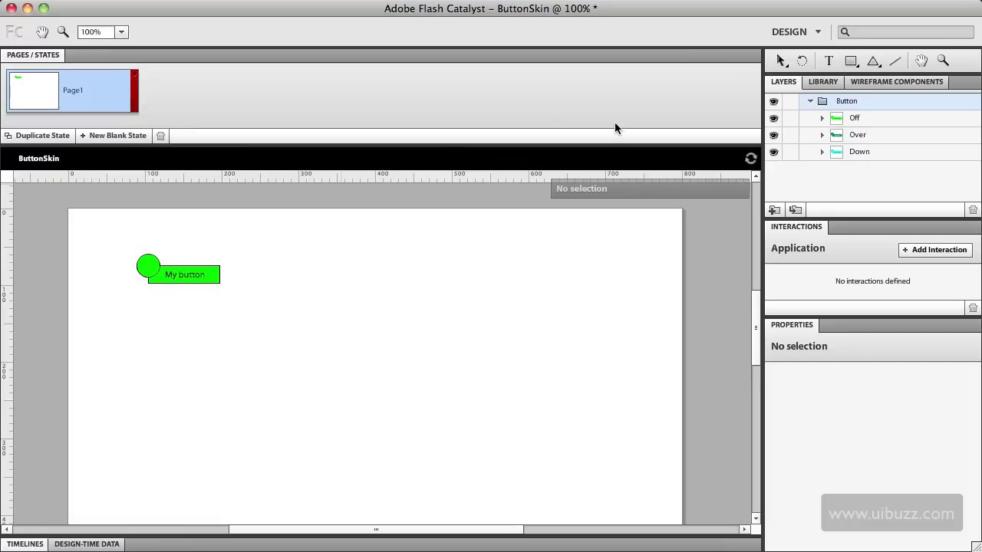
click(854, 100)
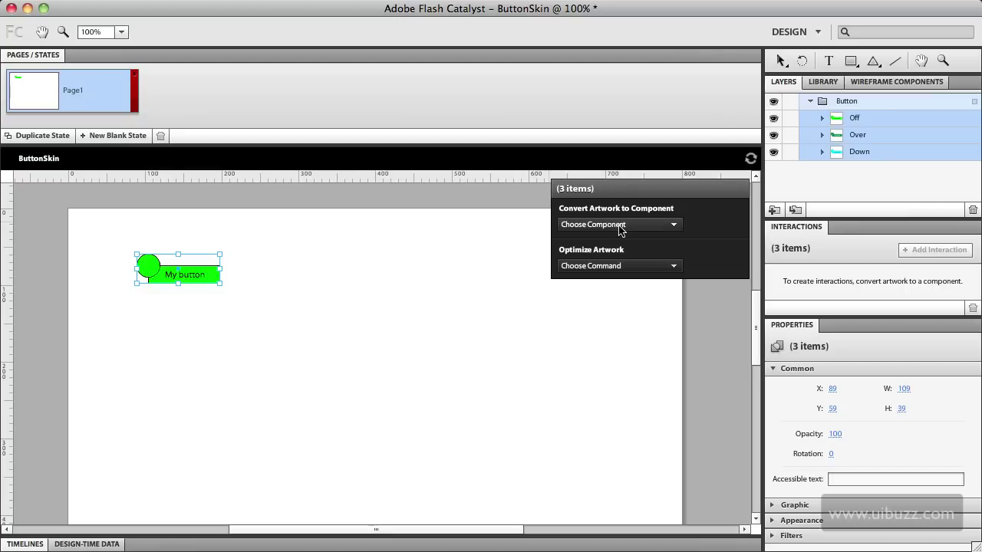
- Convert the selected three-layer artwork into a Button component
click(619, 225)
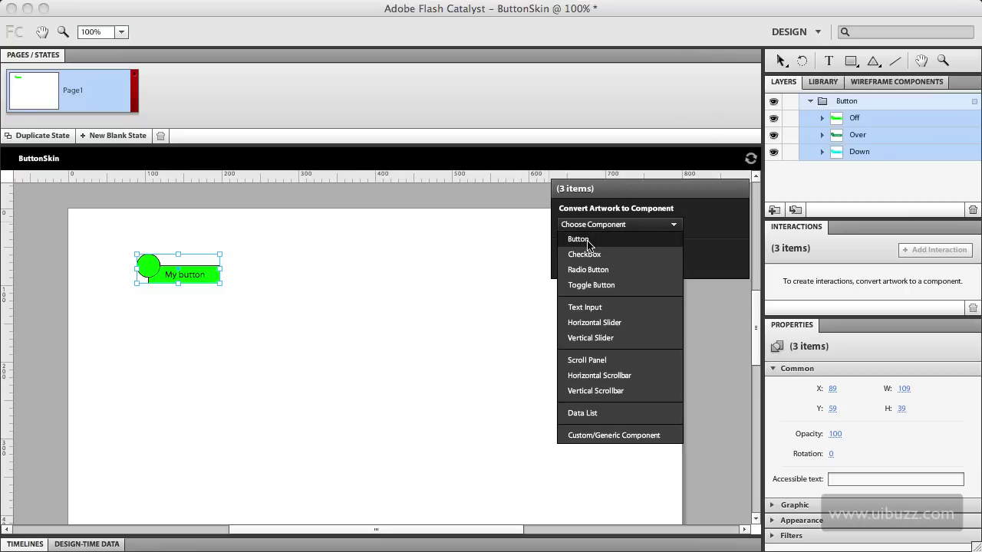
click(587, 240)
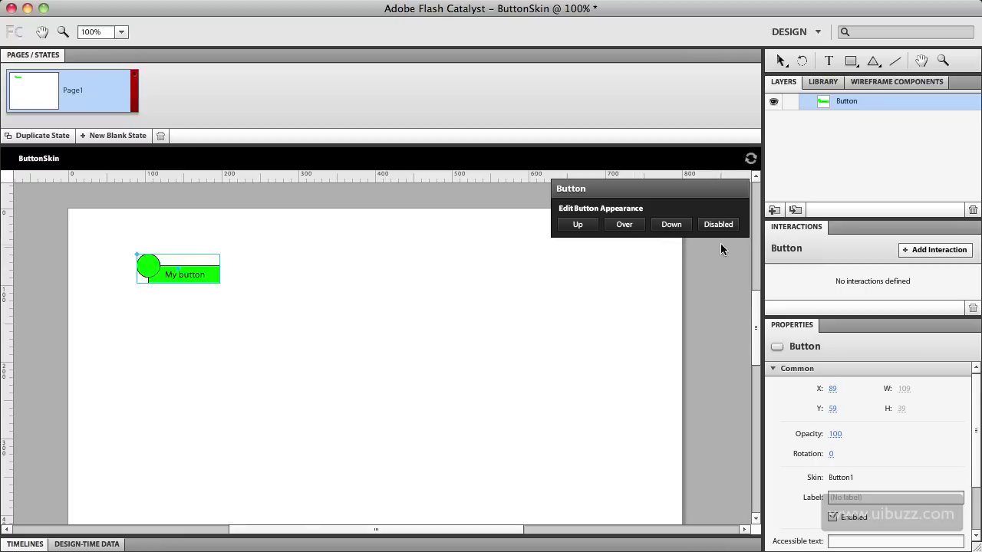
- Inside the button, hide the Over and Down layers so the Up state shows only Off
double_click(199, 274)
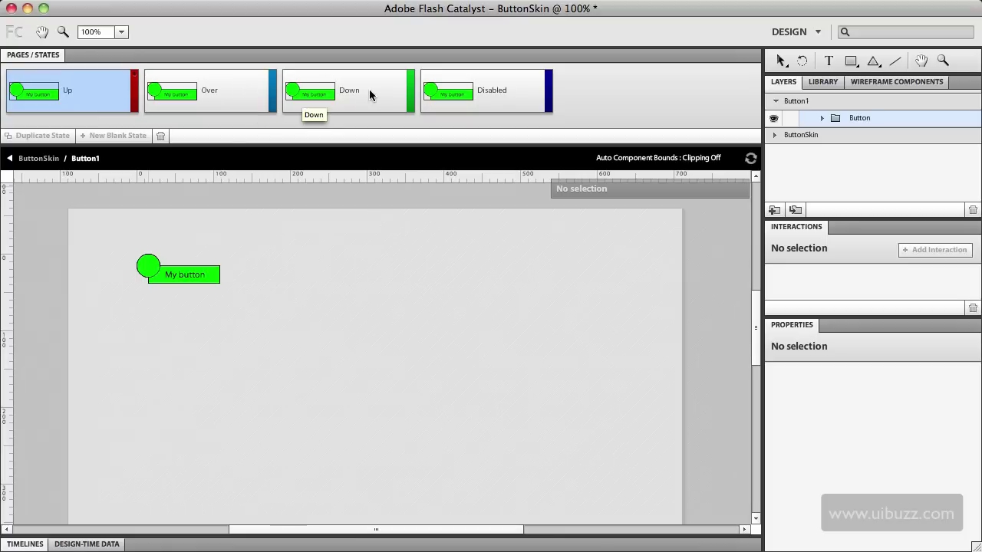
click(822, 119)
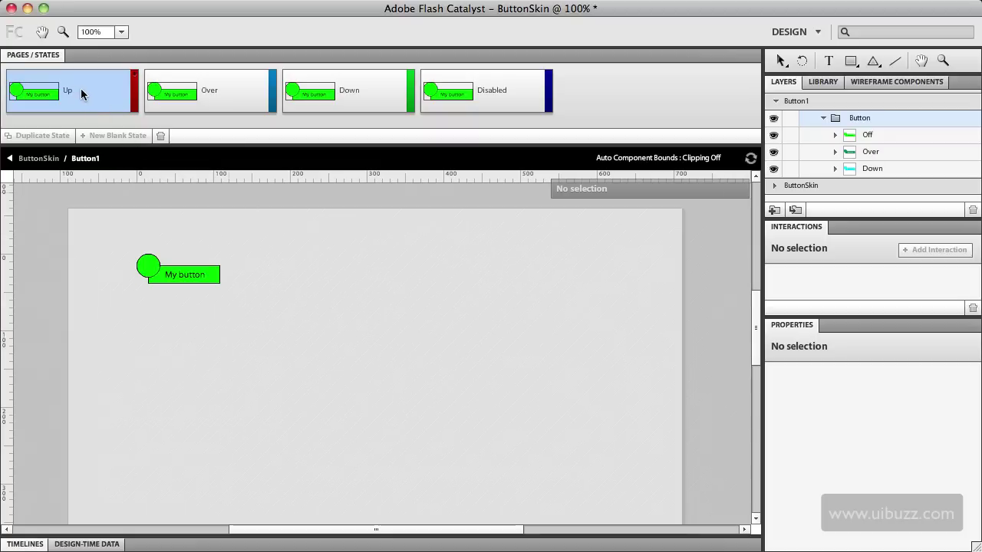
click(774, 152)
click(773, 168)
- In the Over state, hide the Off and Down layers so only the Over art shows
click(232, 83)
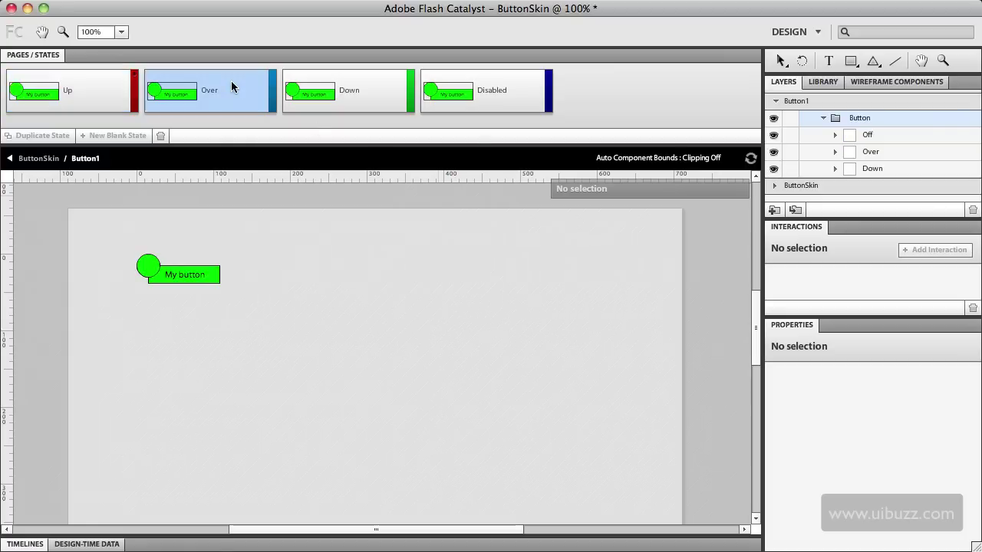
click(774, 136)
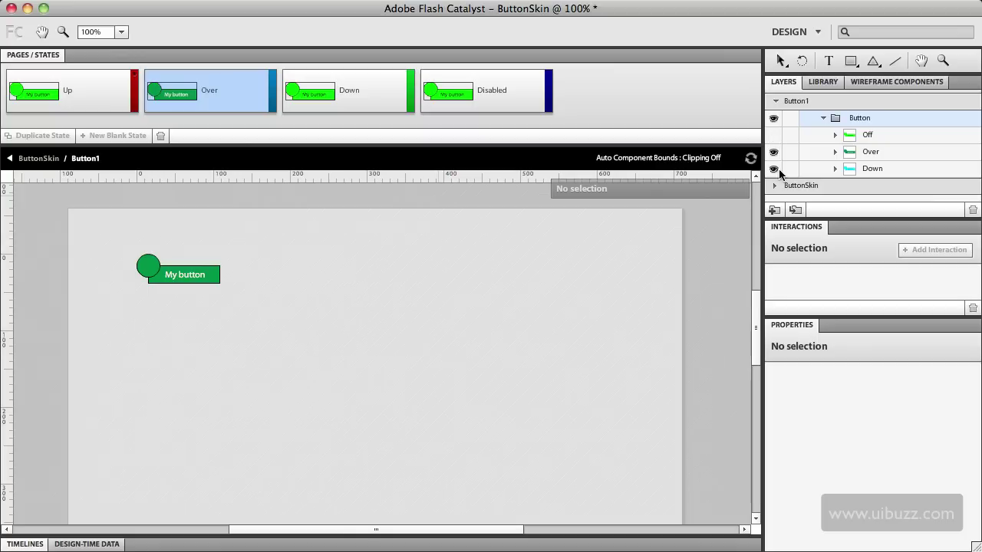
click(774, 169)
- In the Down state, hide the Off and Over layers so only the cyan Down art shows
click(369, 89)
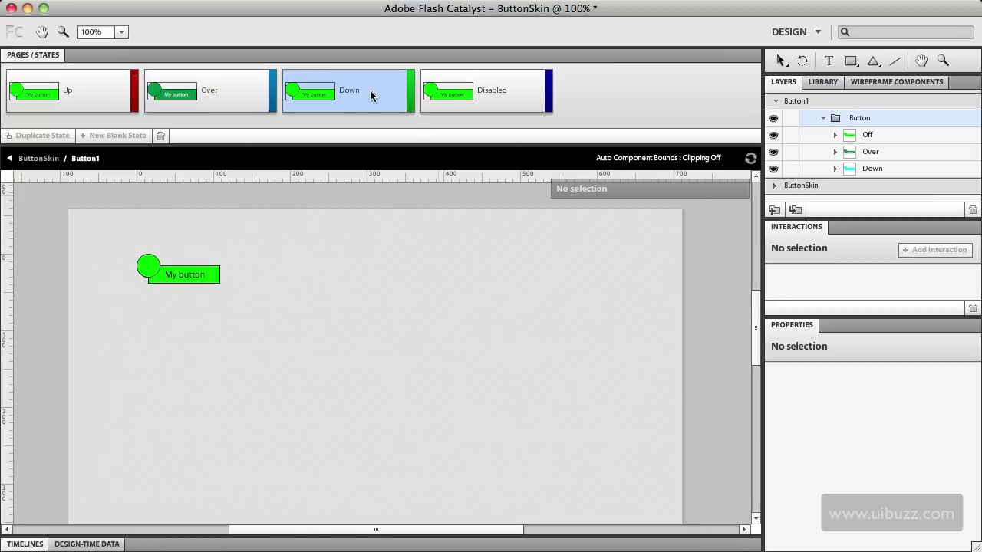
click(773, 135)
click(774, 152)
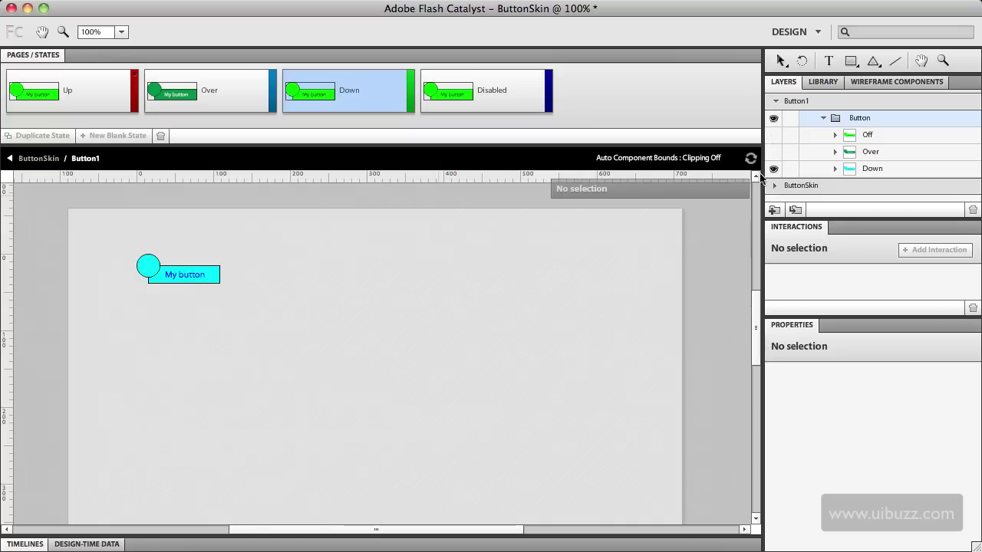
- Review the Disabled, Down, Over and Up states to check each button look
click(504, 94)
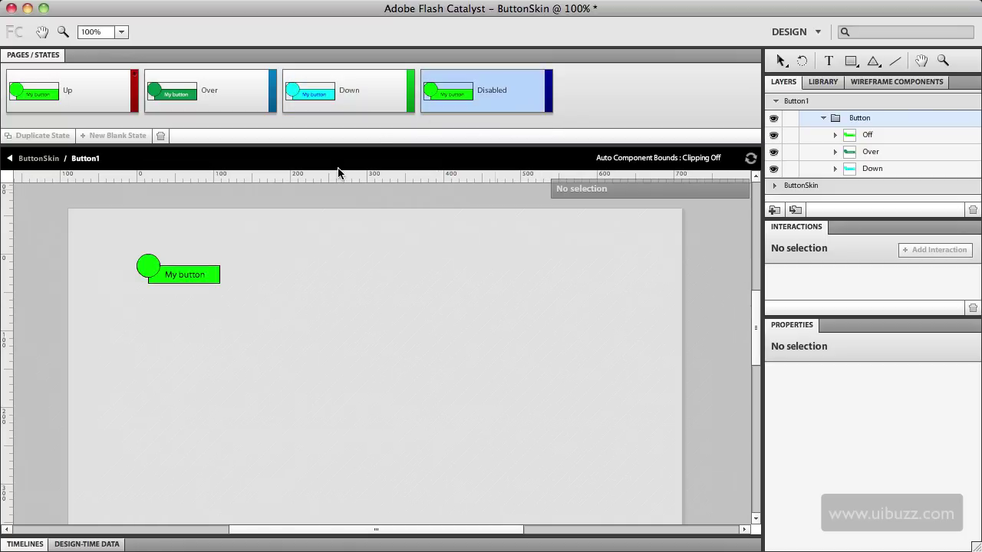
click(361, 89)
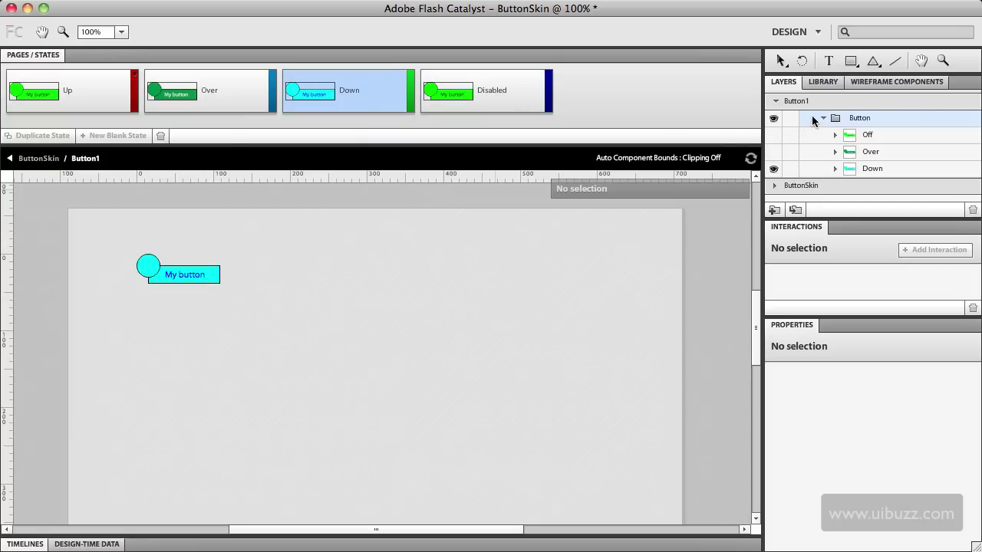
click(234, 97)
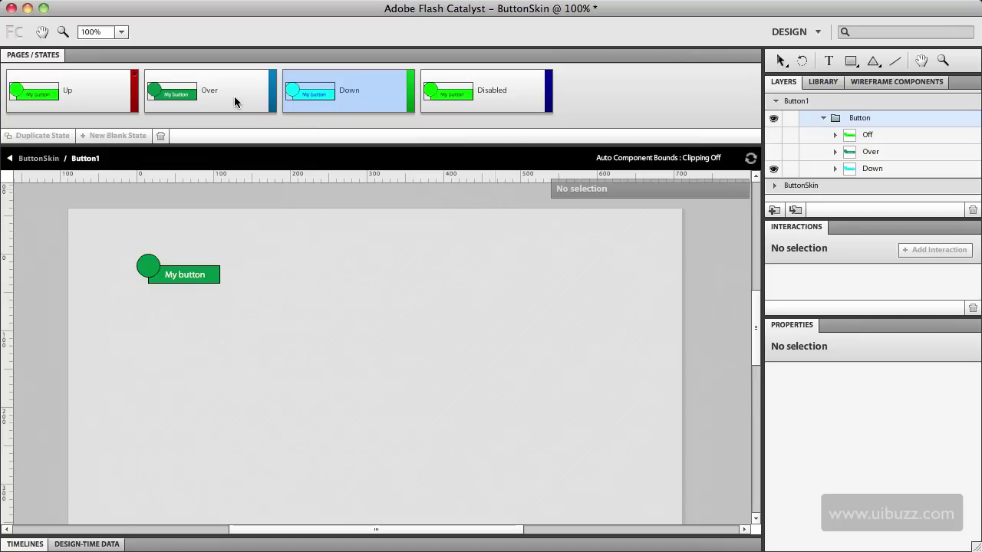
click(44, 95)
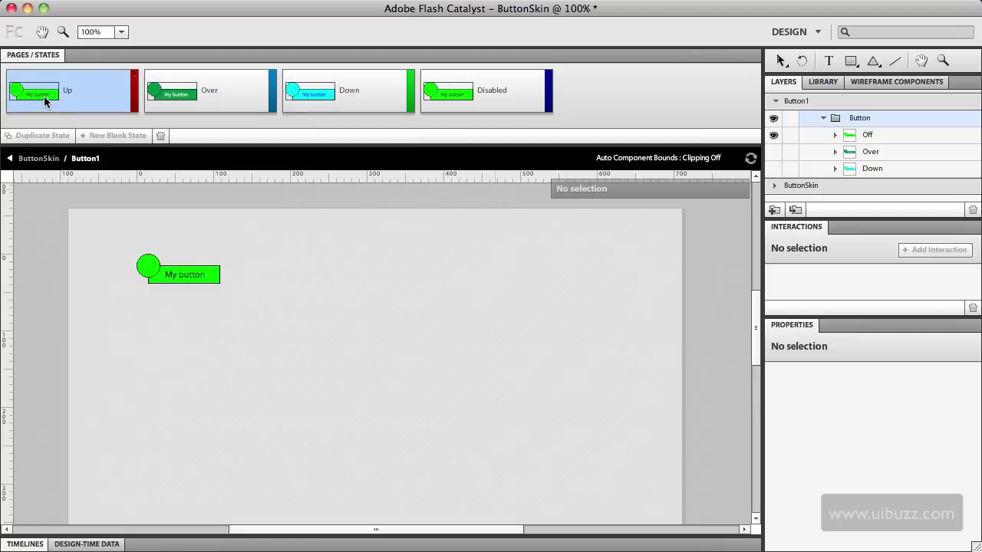
- Exit the component and return to the ButtonSkin main page
click(38, 158)
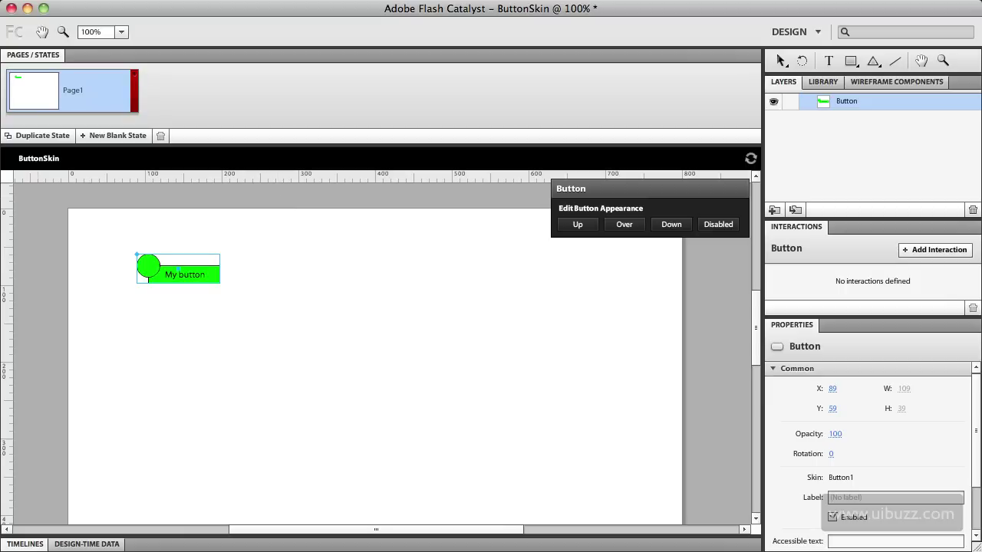
- Run the project in Chrome and press My button to confirm its cyan Down look
key(super+Return)
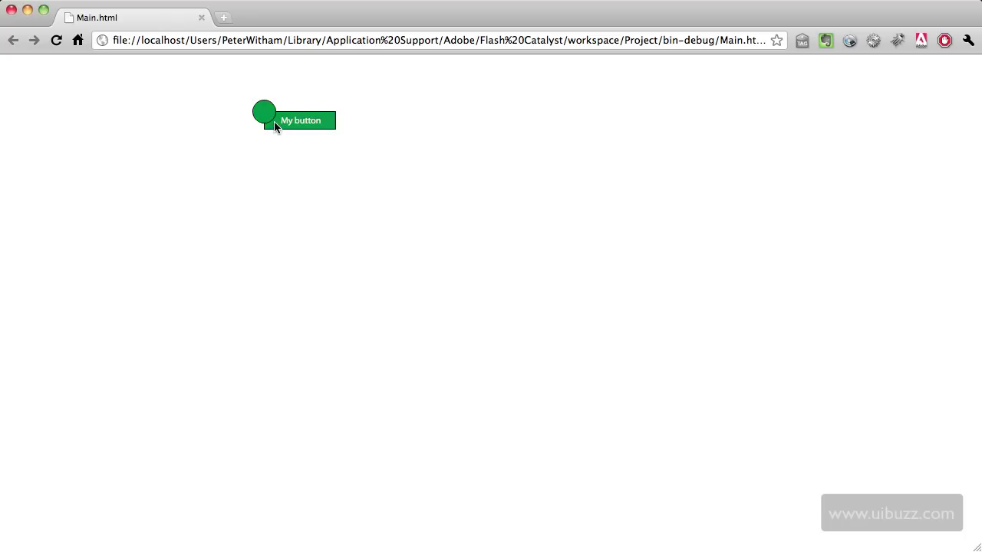
click(274, 122)
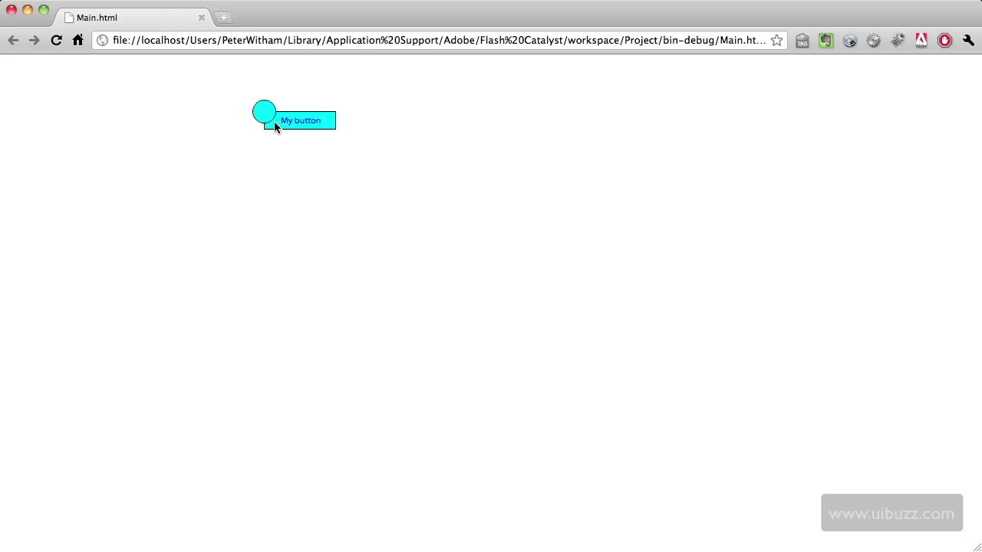